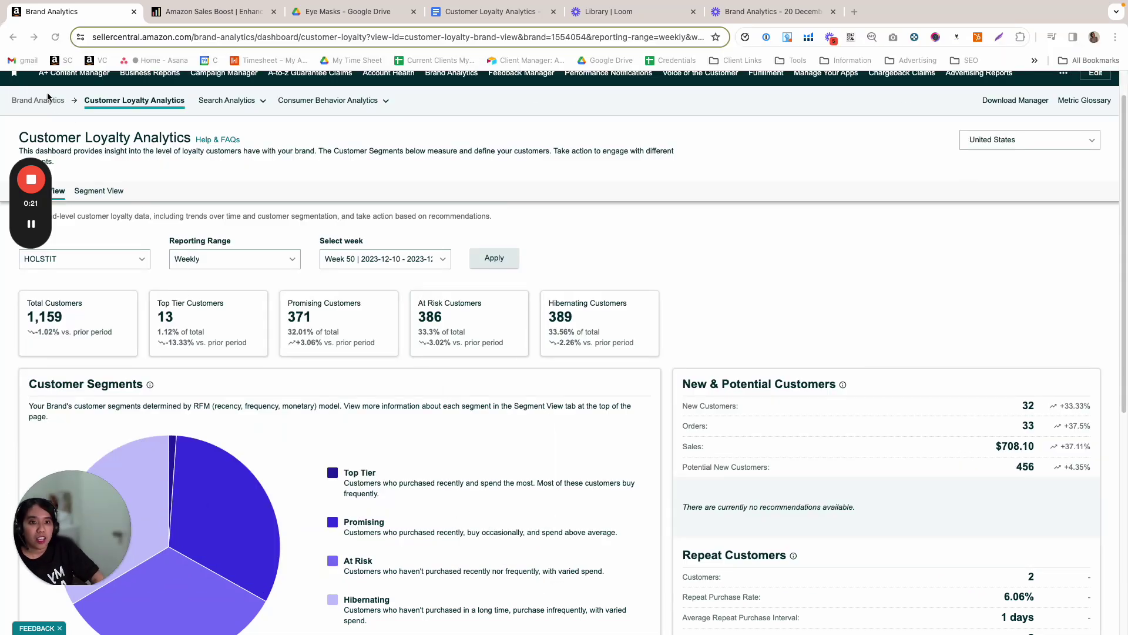
pyautogui.scroll(2, 47, 97)
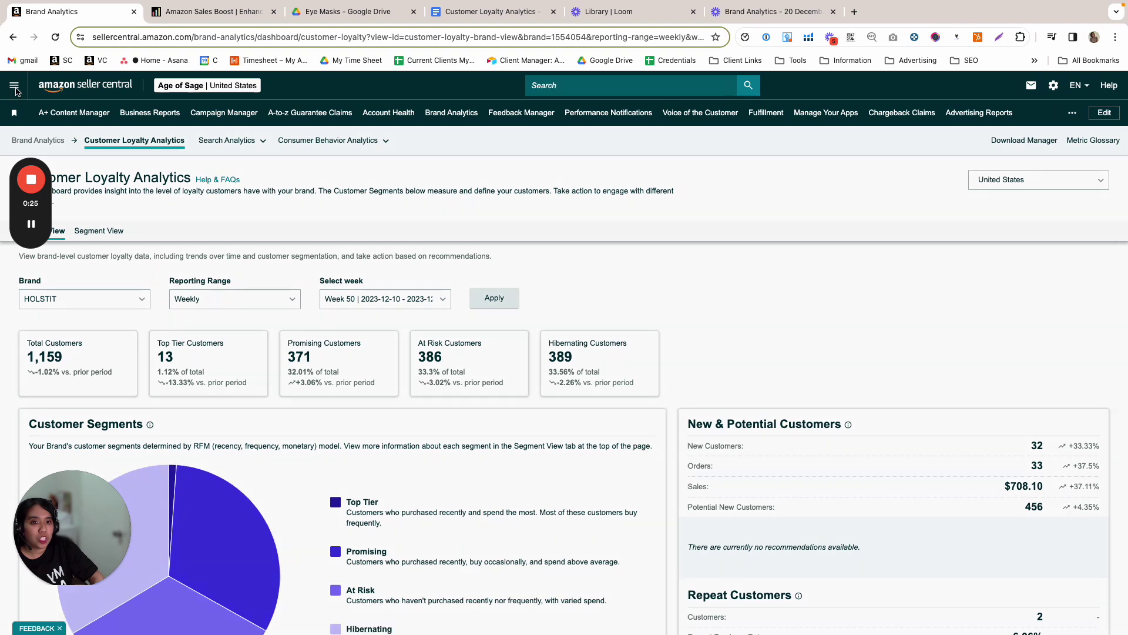
# Review the loyalty dashboard, highlighting the recency, frequency, monetary definition and checking secondary-axis metrics
pyautogui.click(15, 88)
pyautogui.moveTo(70, 455)
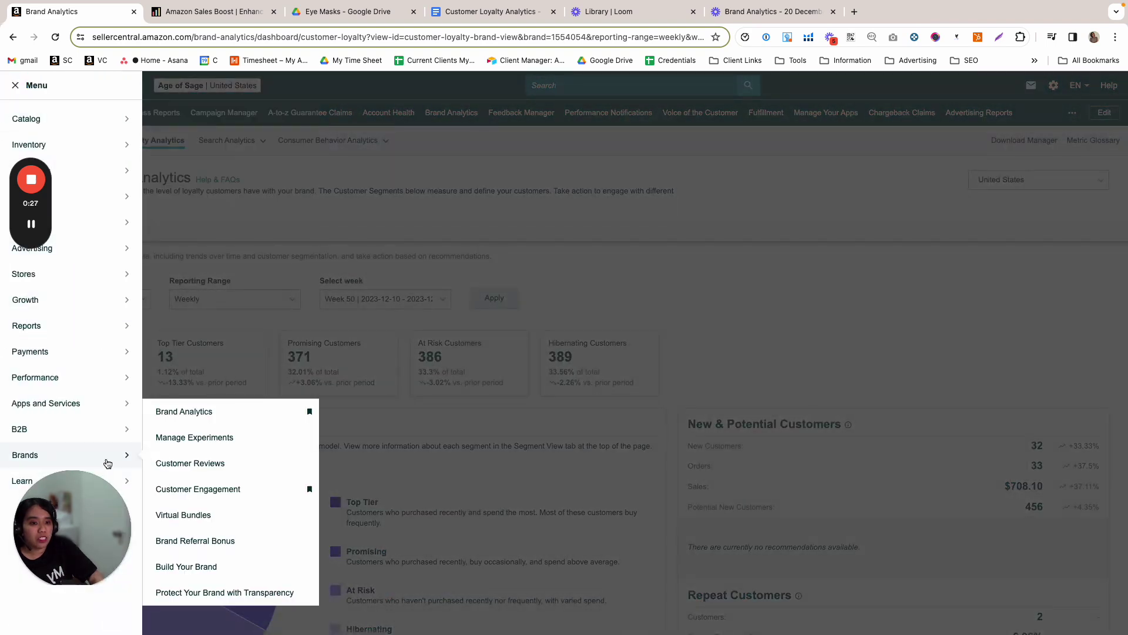
pyautogui.click(184, 412)
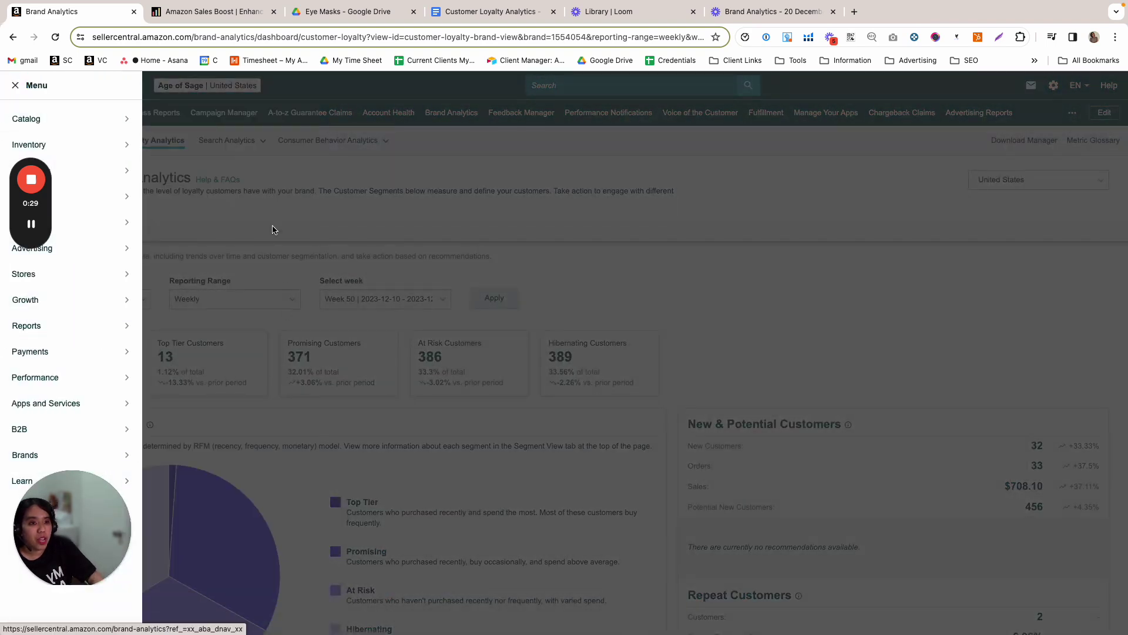
pyautogui.click(269, 237)
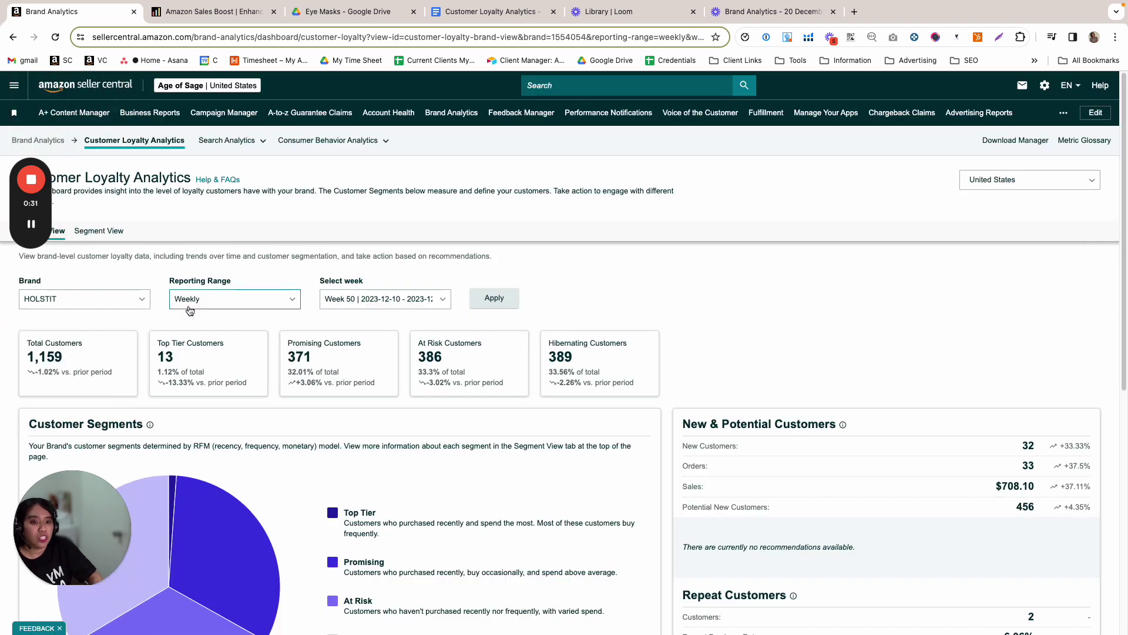
pyautogui.scroll(-5, 183, 311)
pyautogui.scroll(5, 184, 311)
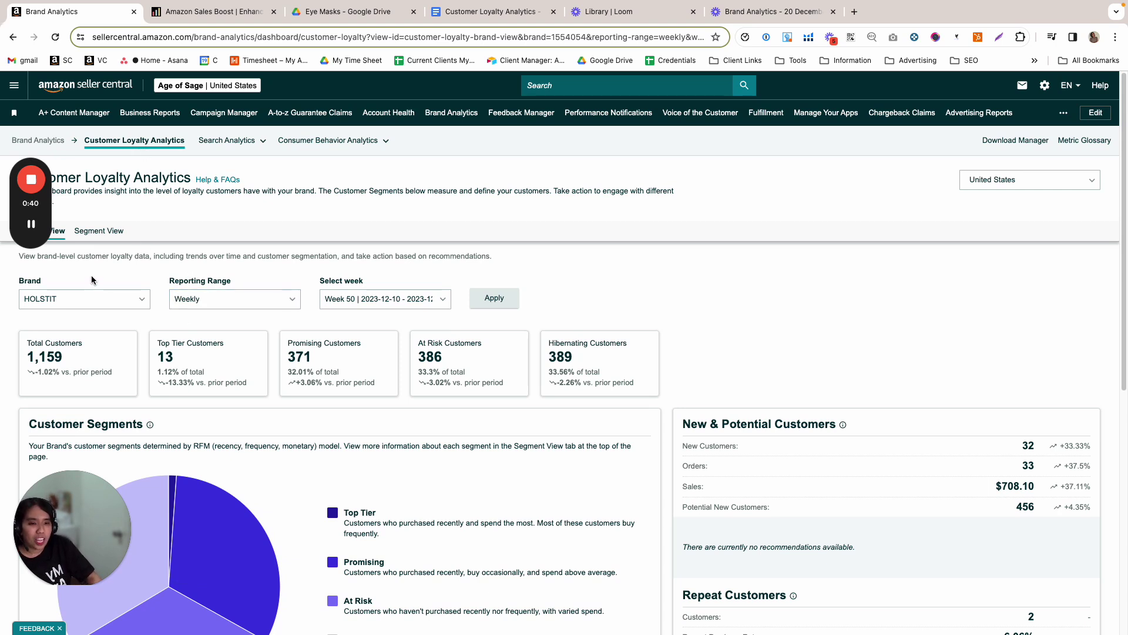
pyautogui.click(61, 299)
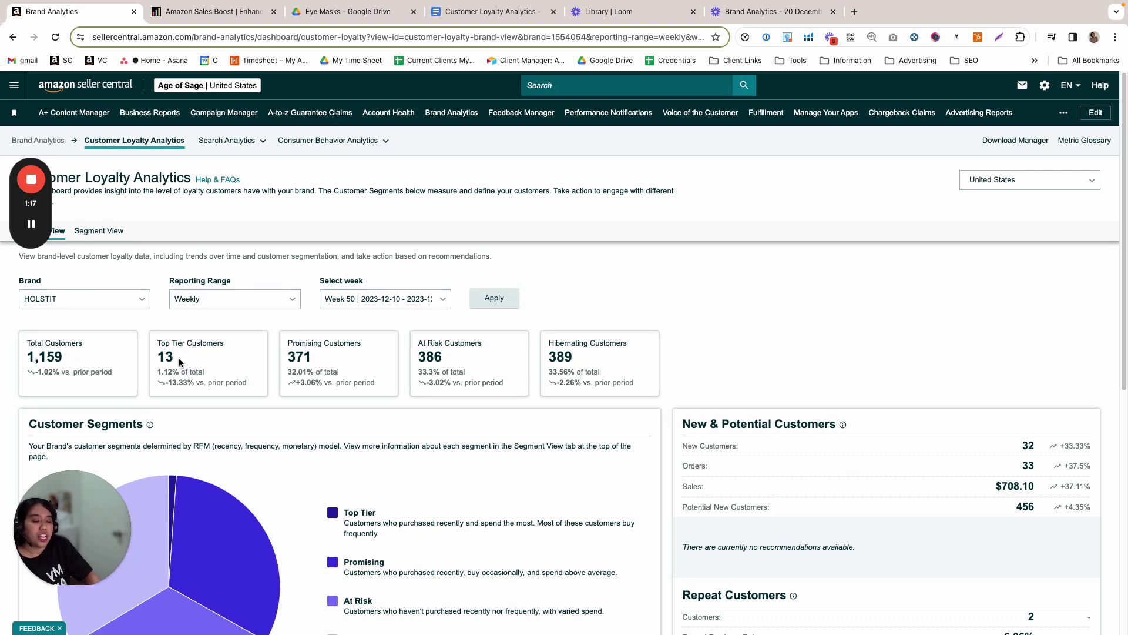
pyautogui.scroll(-1, 335, 380)
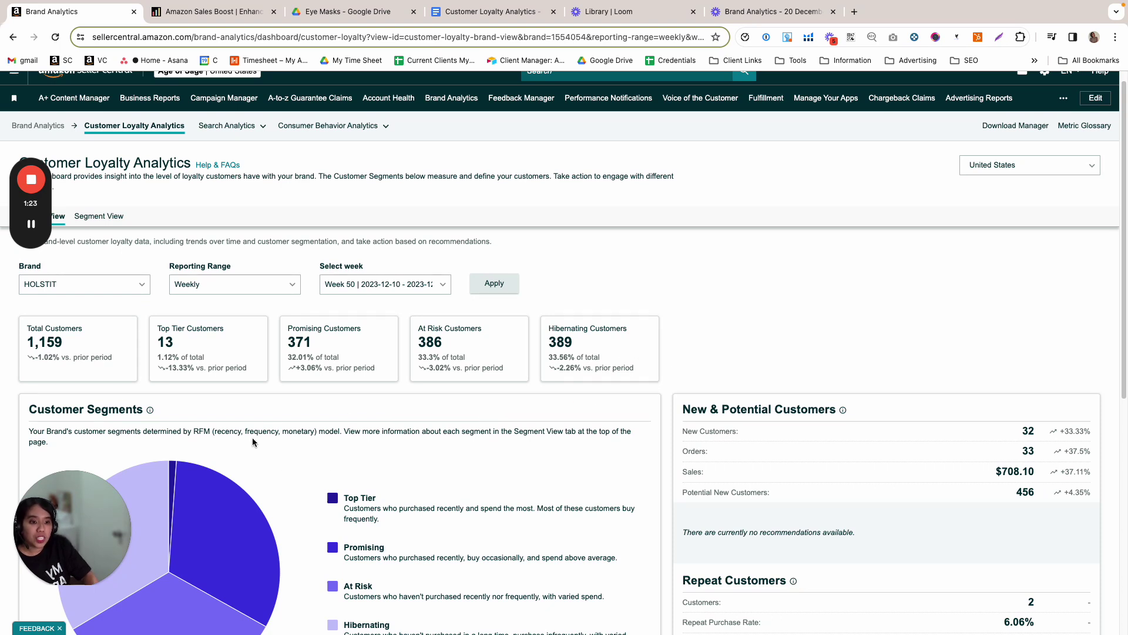
pyautogui.moveTo(214, 431); pyautogui.dragTo(316, 430)
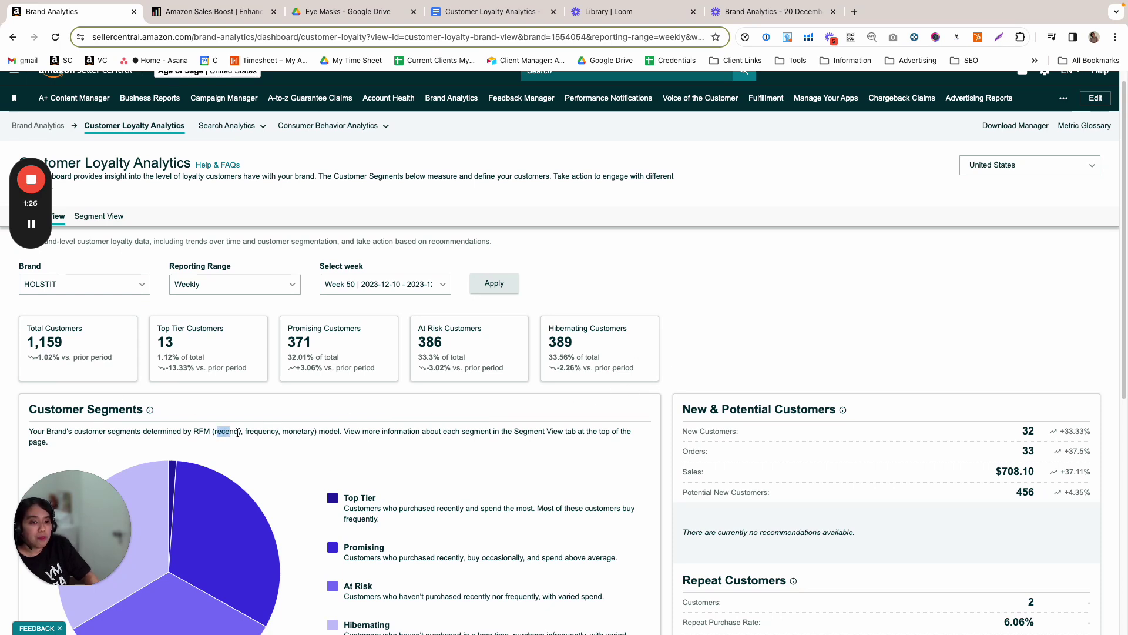
pyautogui.click(294, 448)
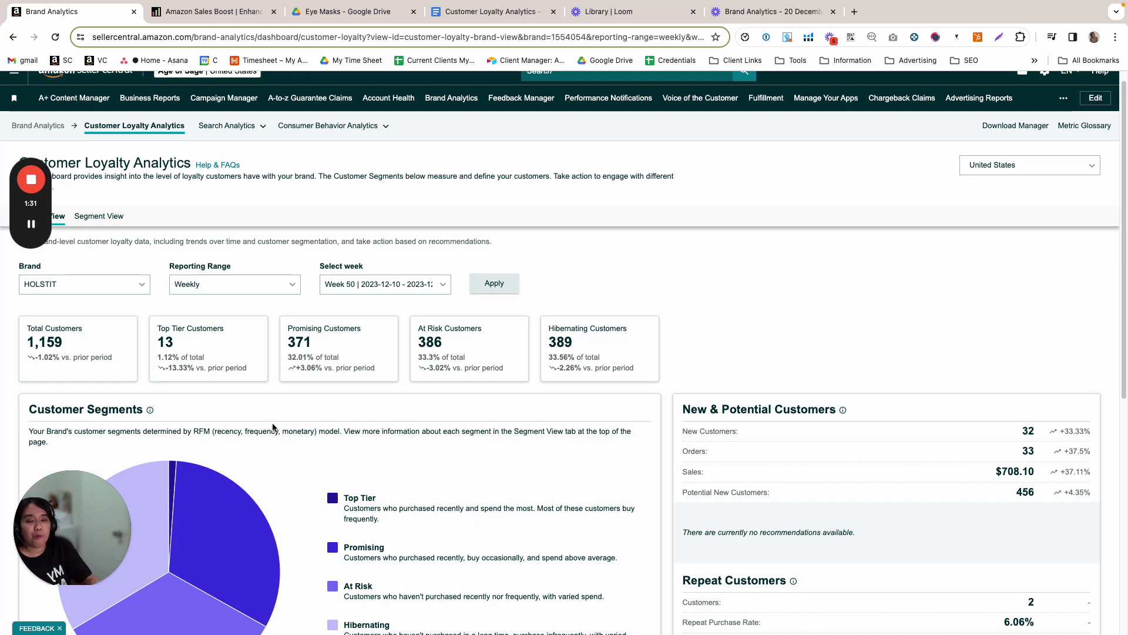
pyautogui.scroll(-2, 272, 426)
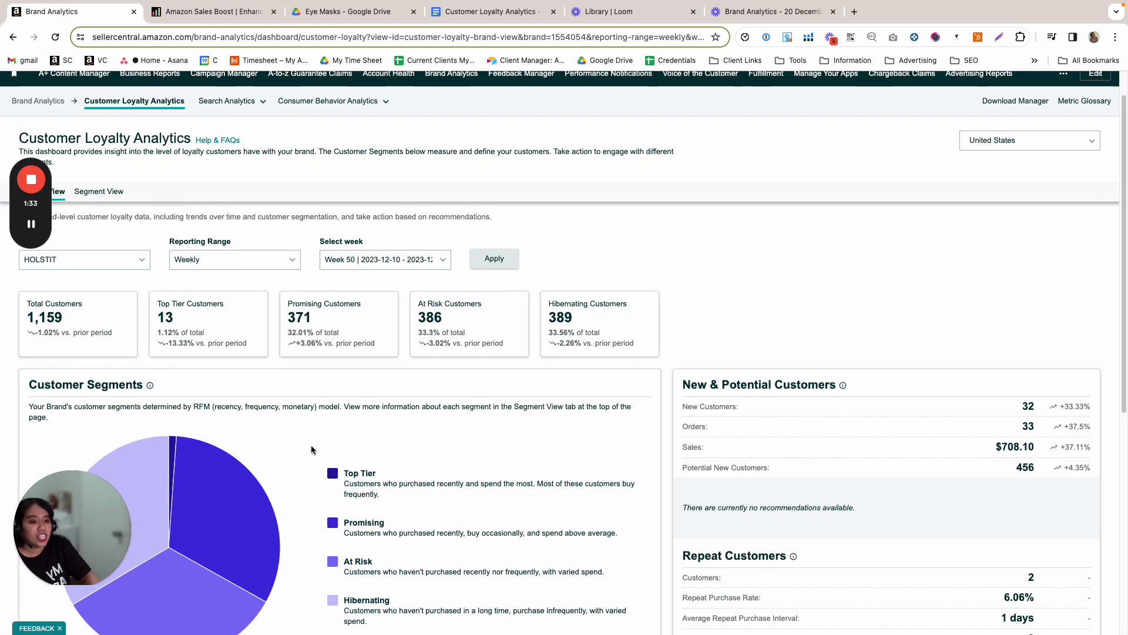
pyautogui.scroll(-3, 273, 426)
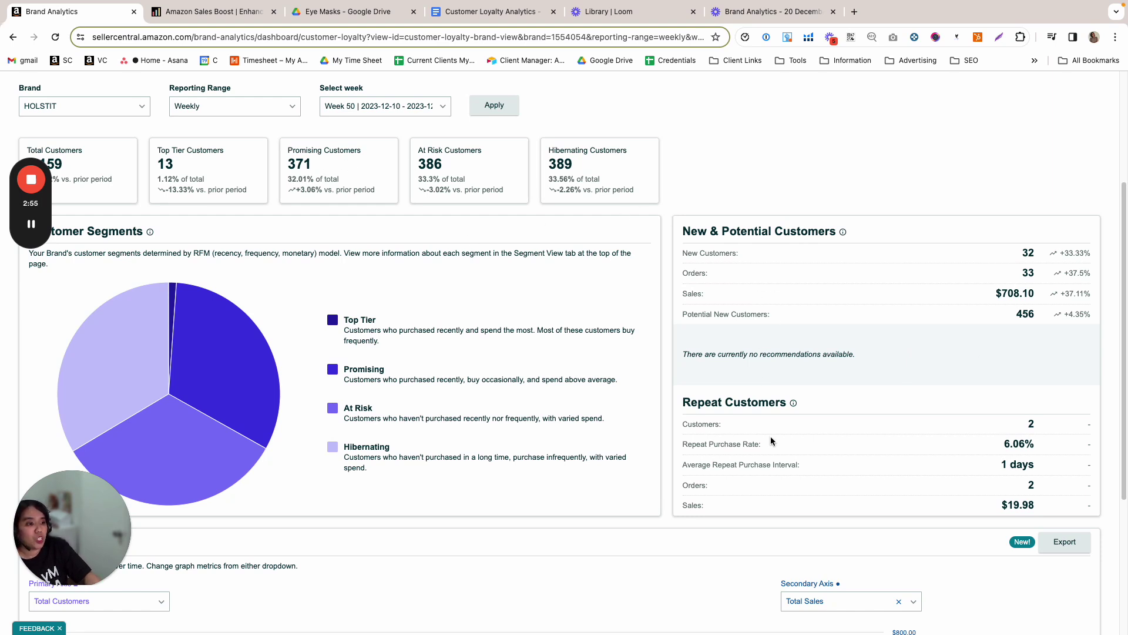
pyautogui.scroll(-1, 717, 371)
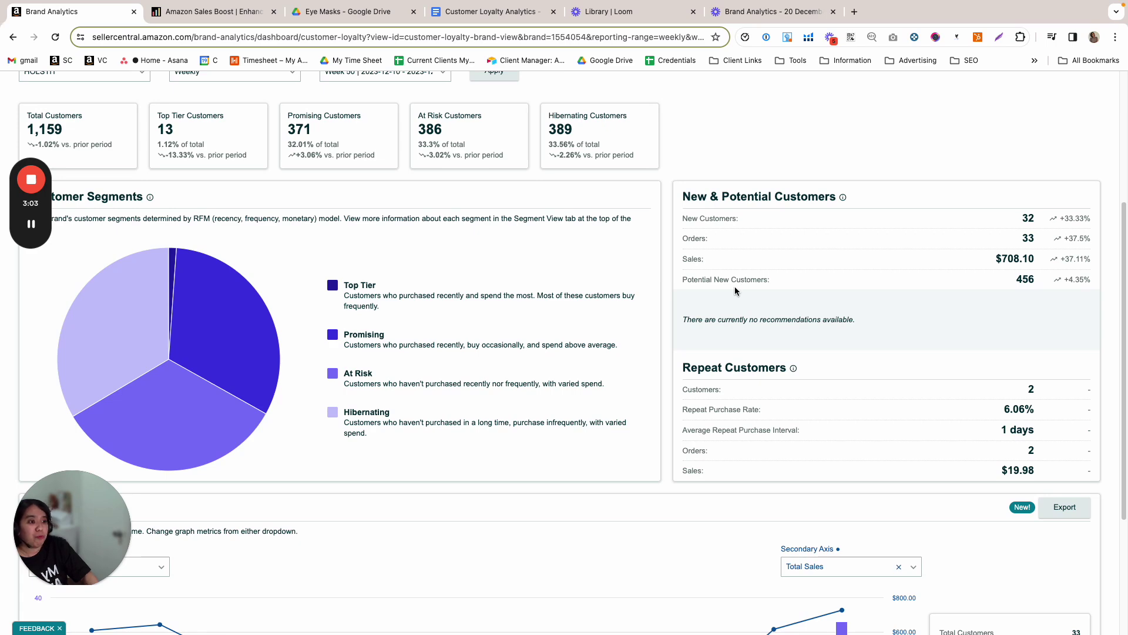
pyautogui.scroll(3, 735, 286)
pyautogui.scroll(3, 734, 300)
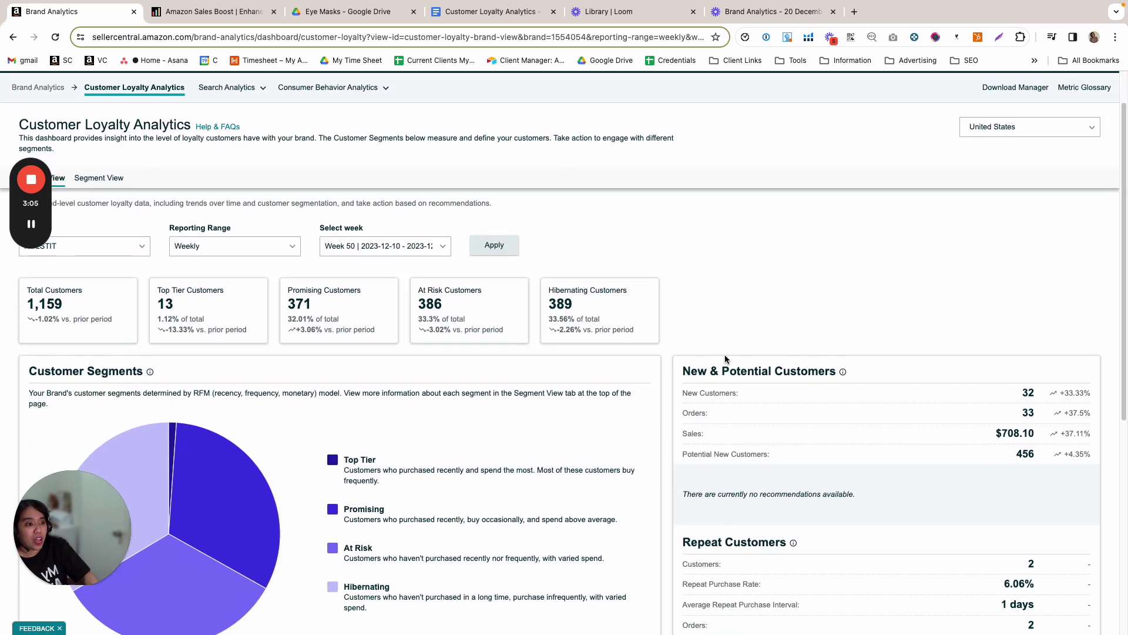
pyautogui.scroll(-3, 726, 355)
pyautogui.scroll(-3, 741, 362)
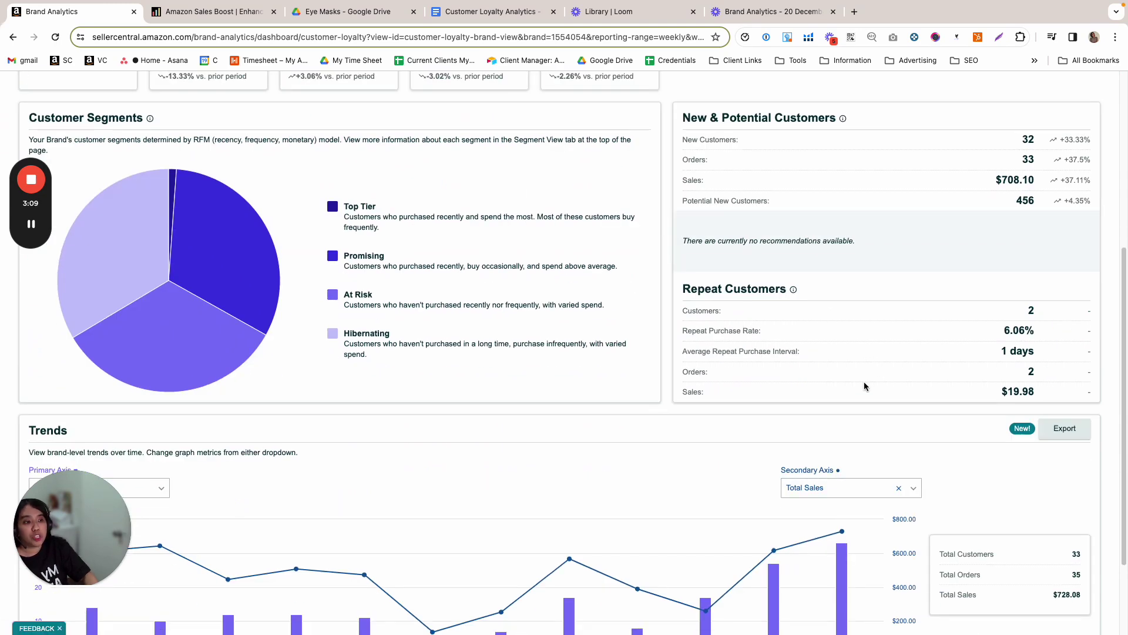
pyautogui.scroll(-2, 864, 381)
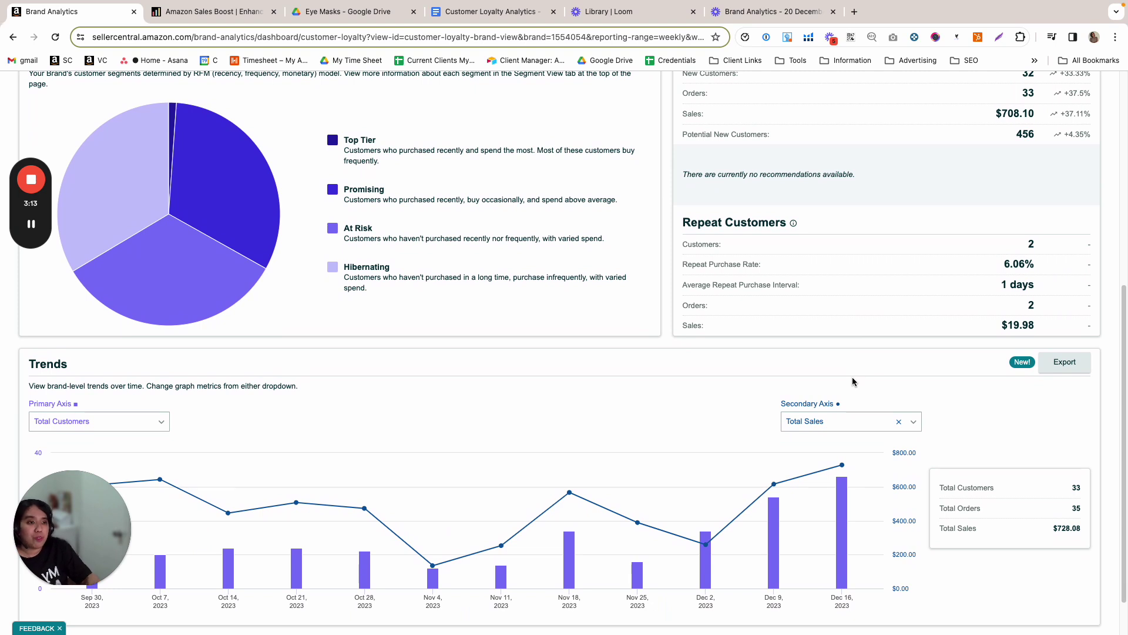
pyautogui.scroll(1, 853, 377)
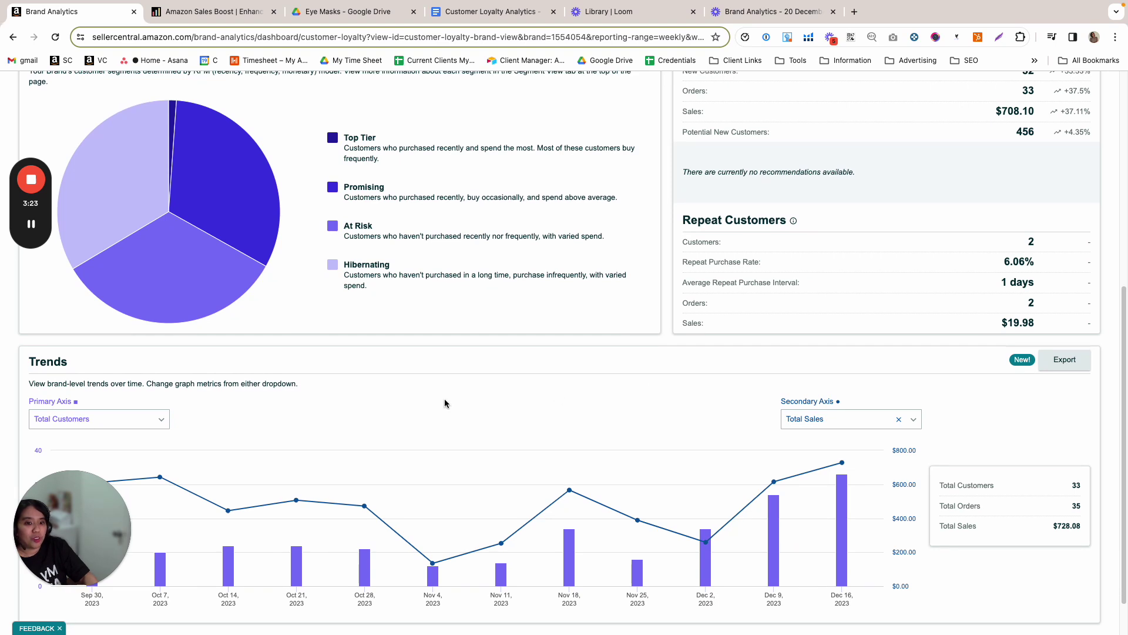
pyautogui.scroll(-1, 446, 403)
pyautogui.scroll(-1, 615, 385)
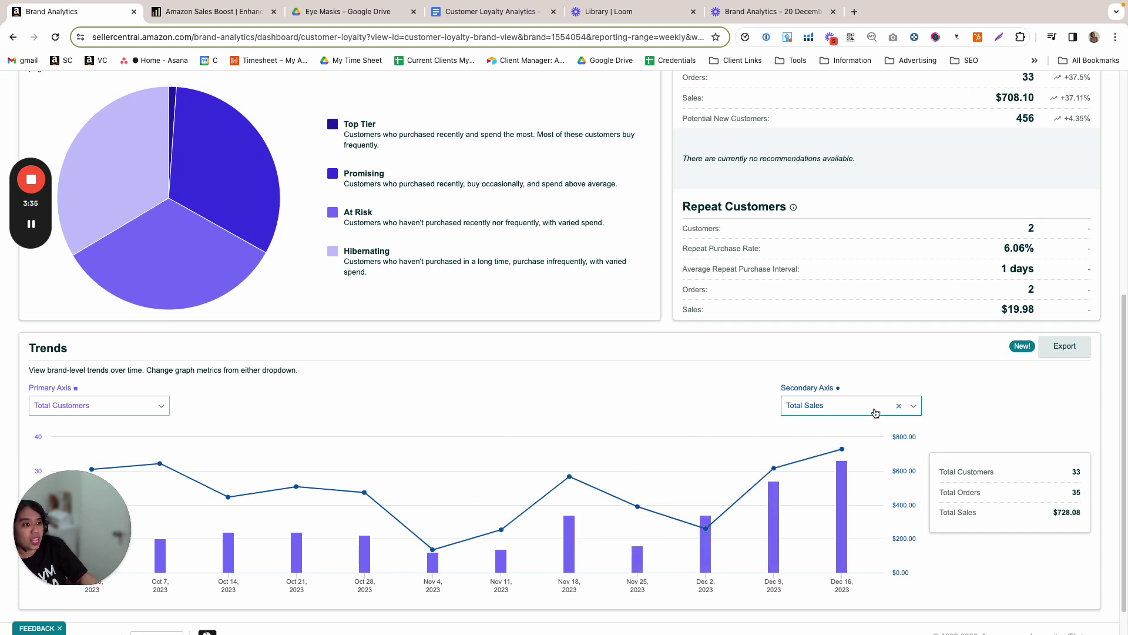
pyautogui.click(913, 406)
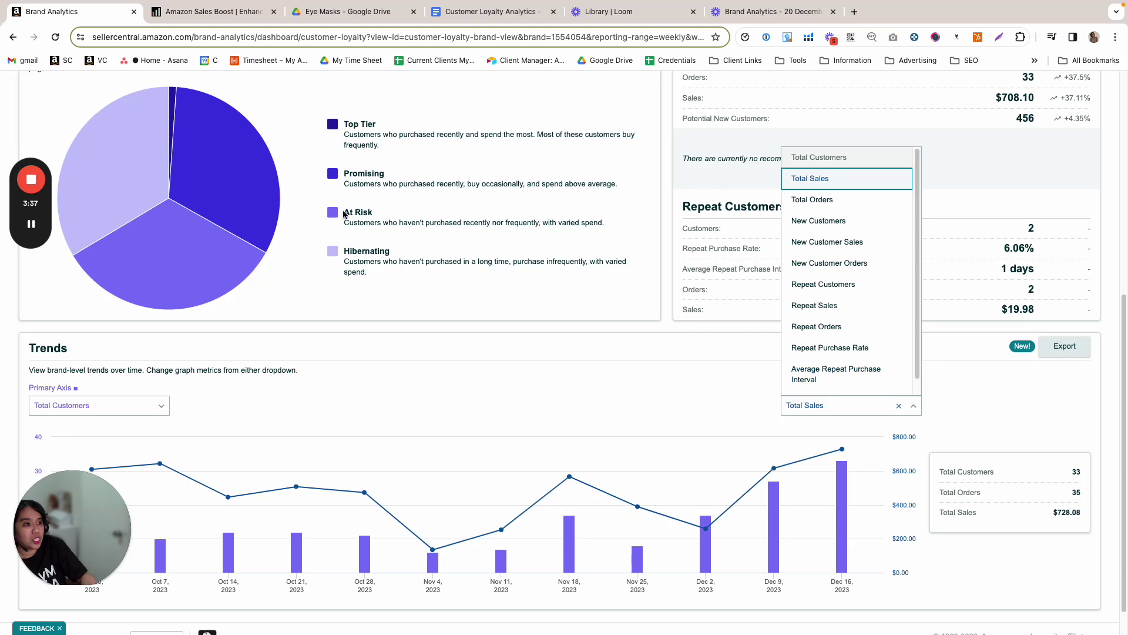
pyautogui.click(433, 352)
pyautogui.scroll(10, 352, 264)
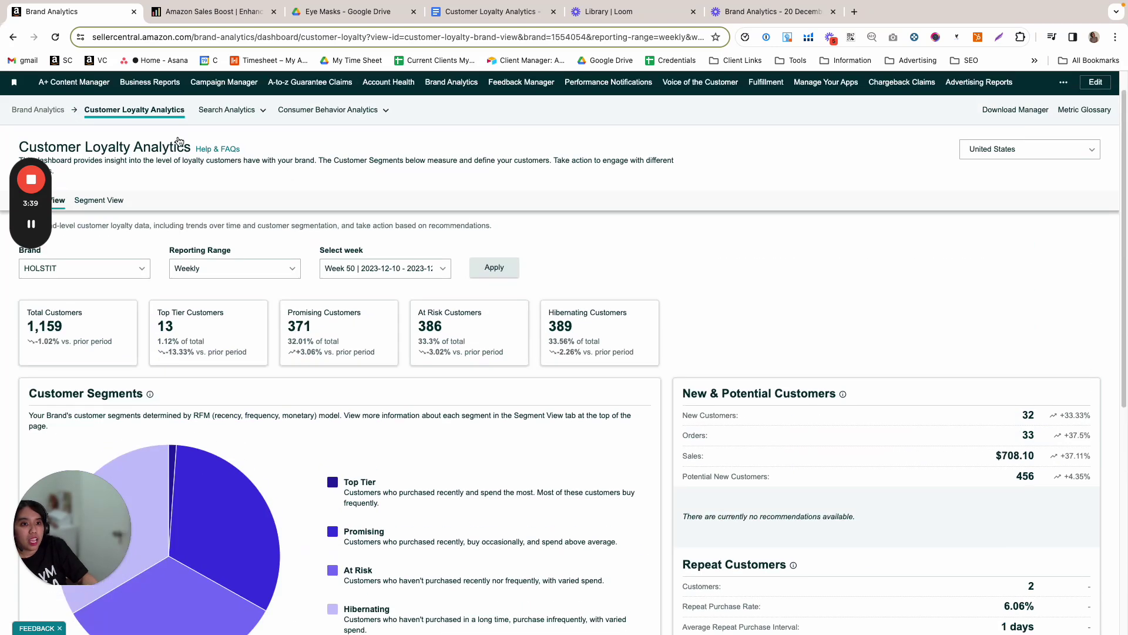
pyautogui.scroll(-5, 535, 366)
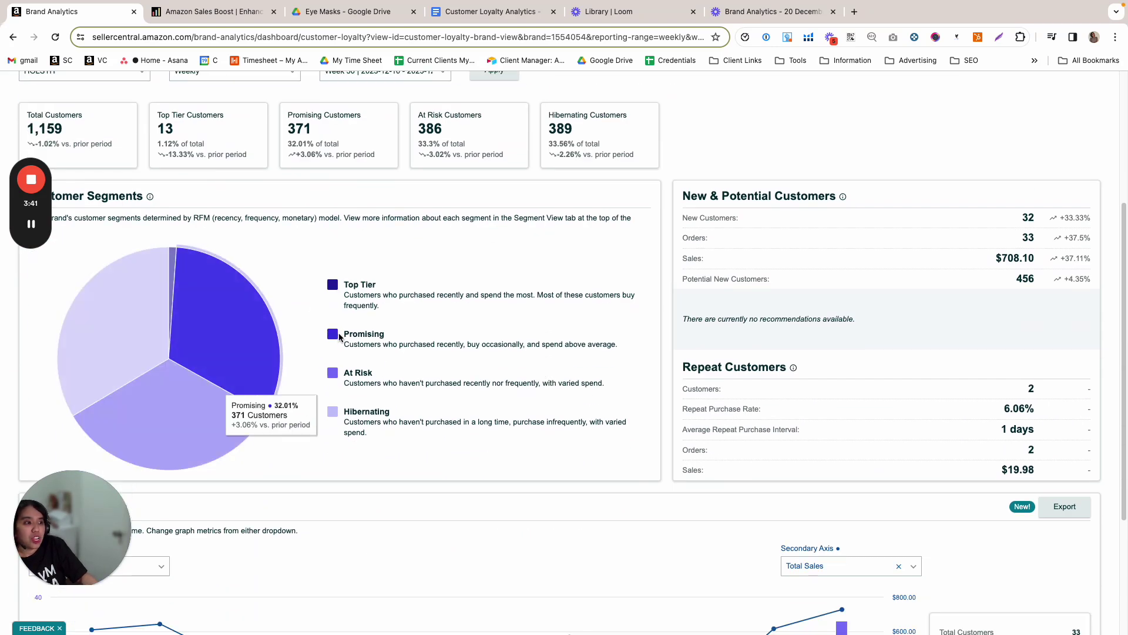
pyautogui.scroll(1, 281, 238)
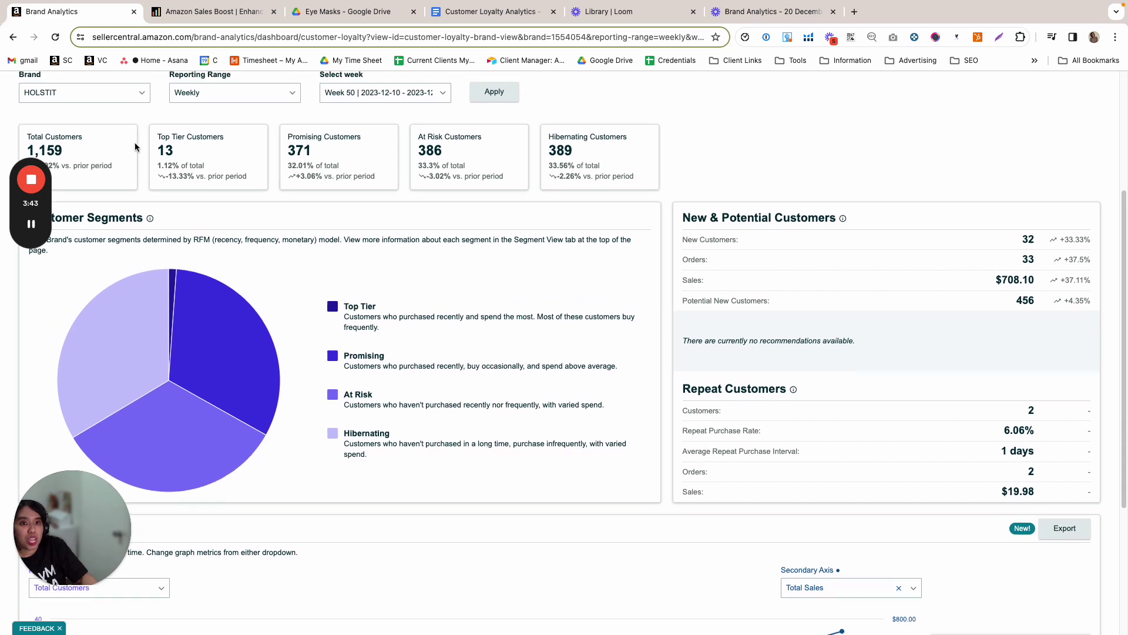
pyautogui.scroll(5, 282, 238)
pyautogui.scroll(2, 281, 238)
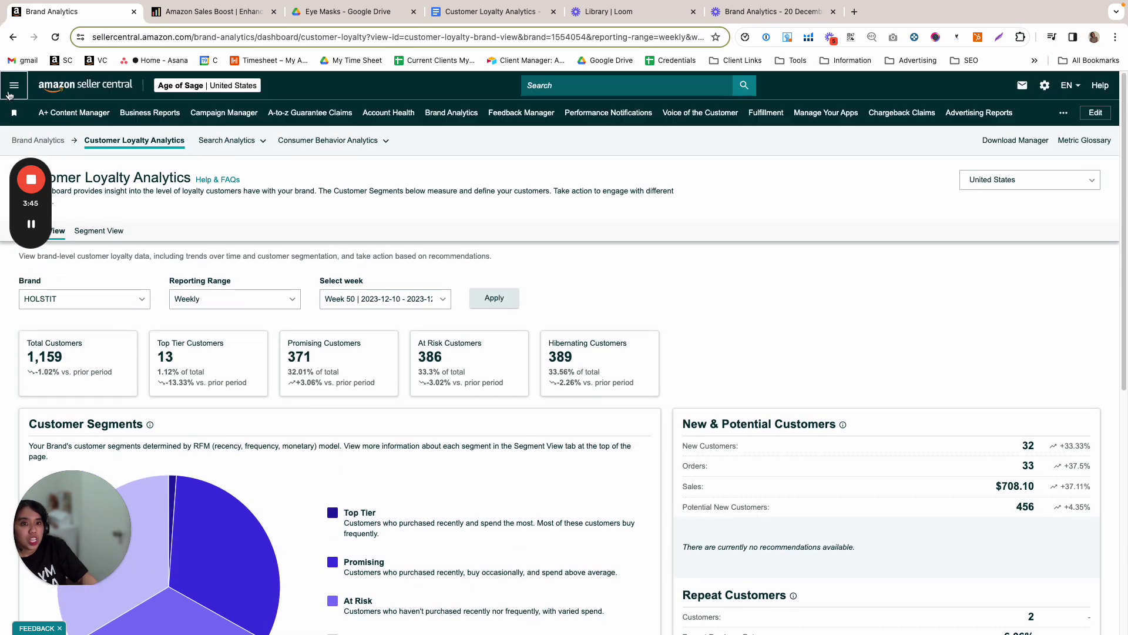
# Start a Brand Tailored Promotion for HOLSTIT, review its ineligible audiences, then visit My Amazon Guy
pyautogui.click(14, 85)
pyautogui.moveTo(53, 248)
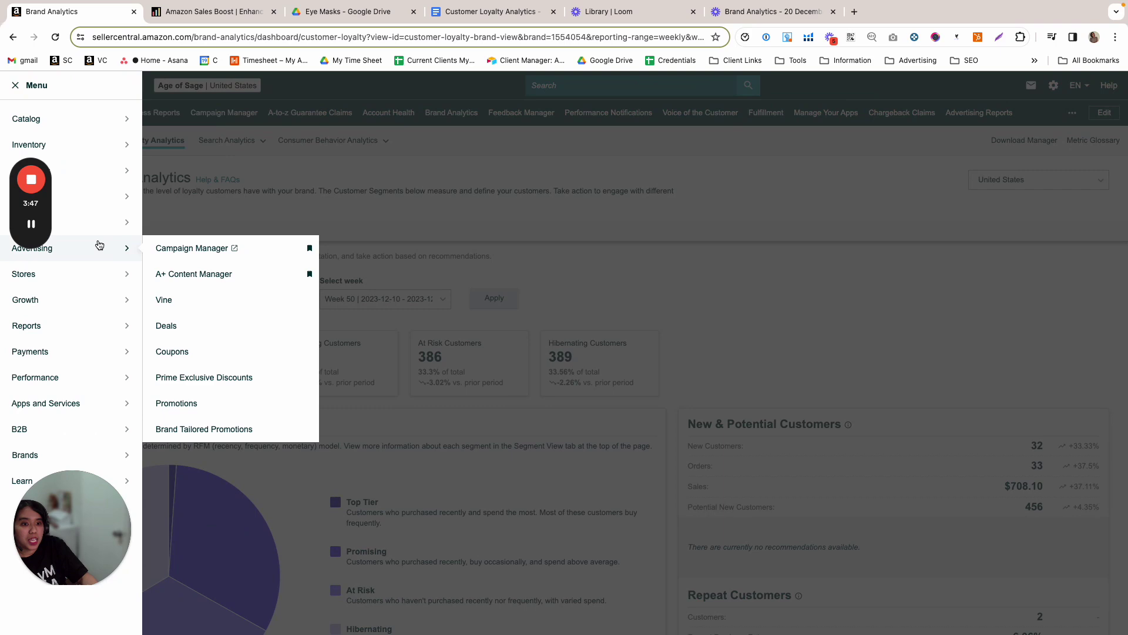
pyautogui.click(204, 429)
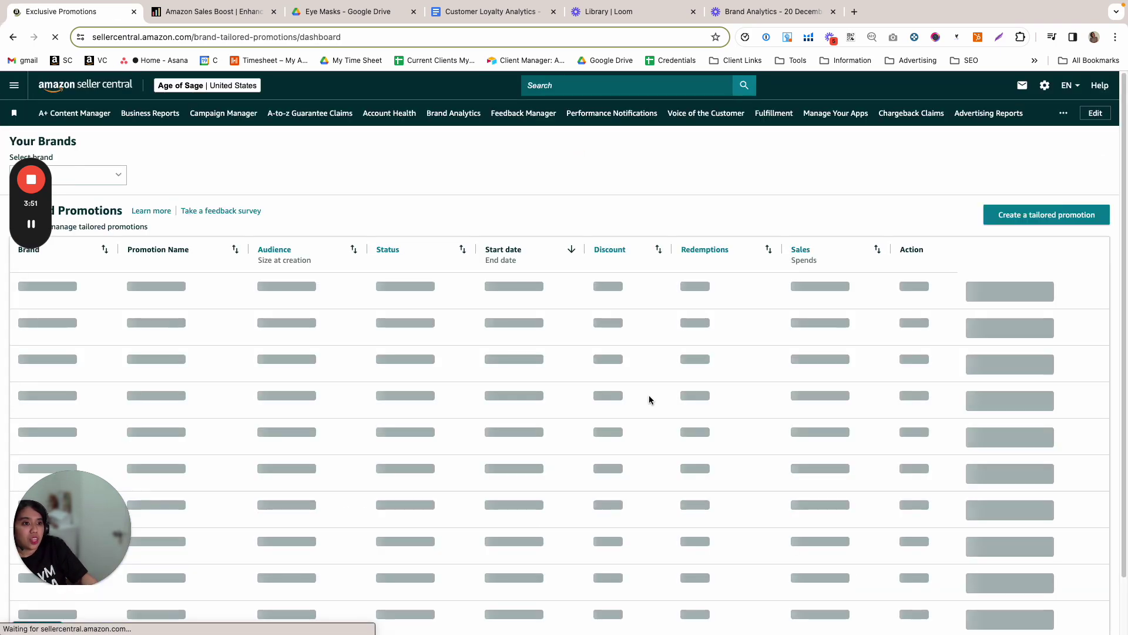
pyautogui.click(1015, 216)
pyautogui.click(525, 306)
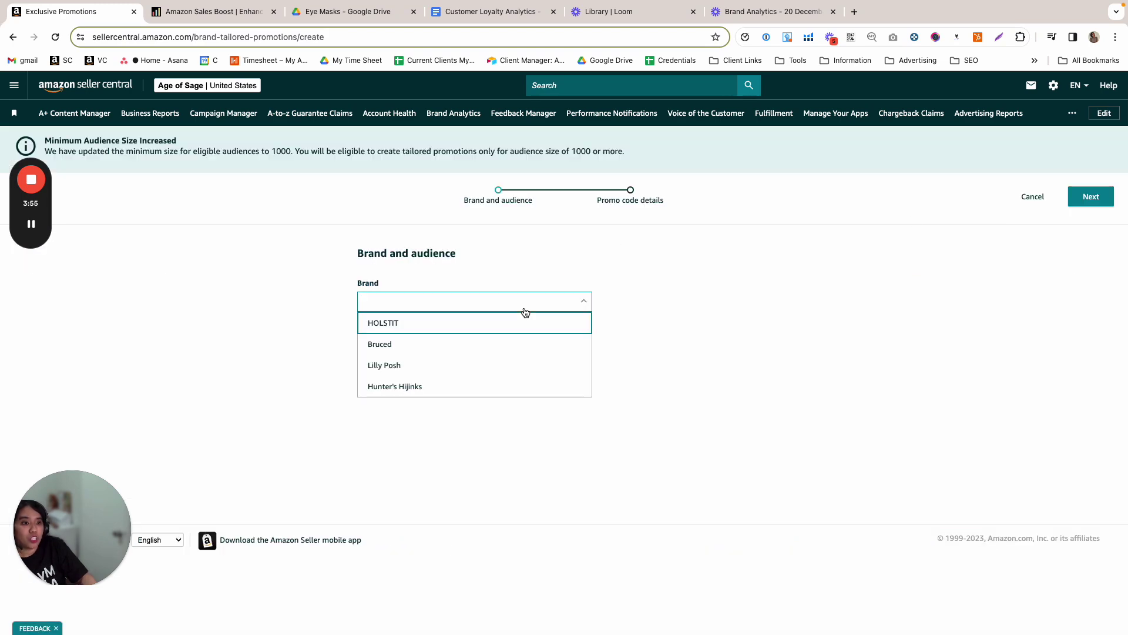
pyautogui.click(525, 322)
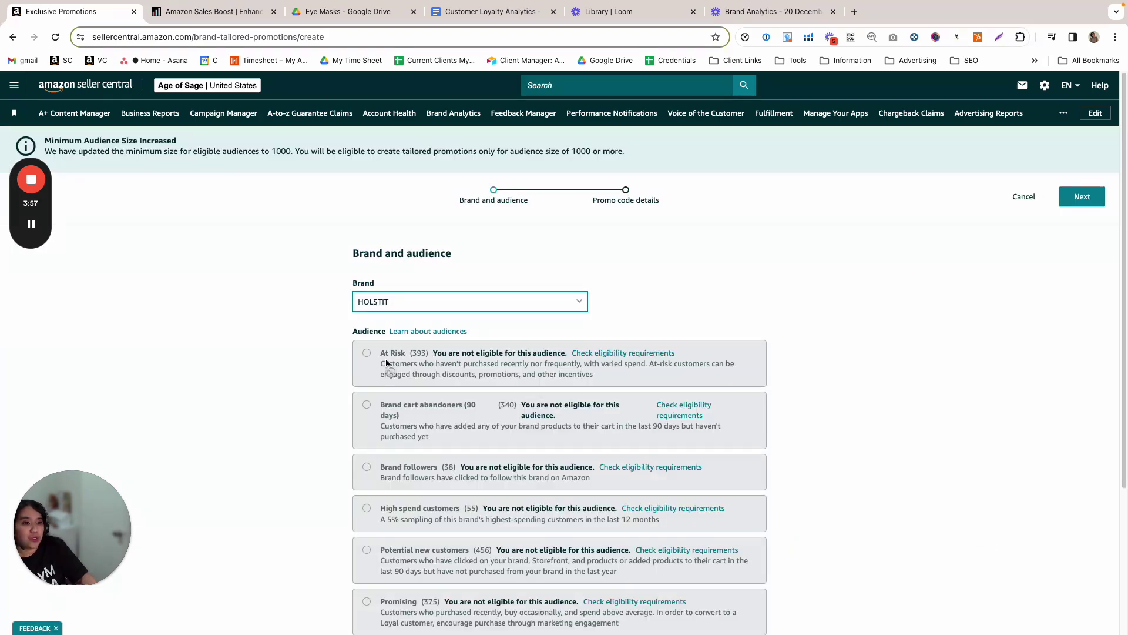
pyautogui.scroll(-1, 436, 476)
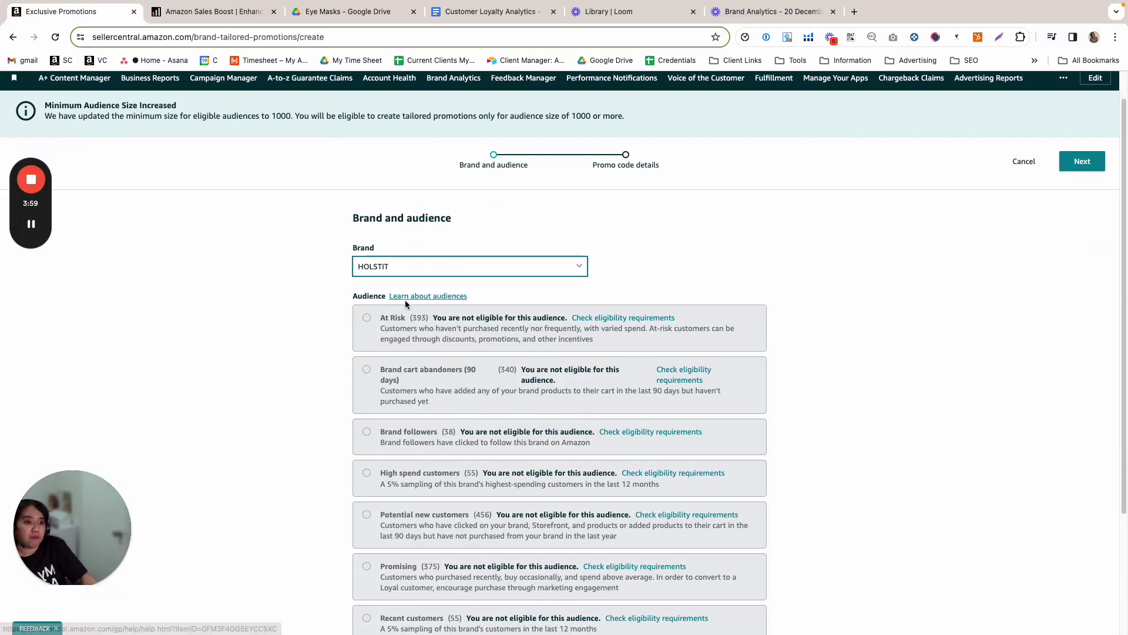
pyautogui.scroll(-1, 410, 352)
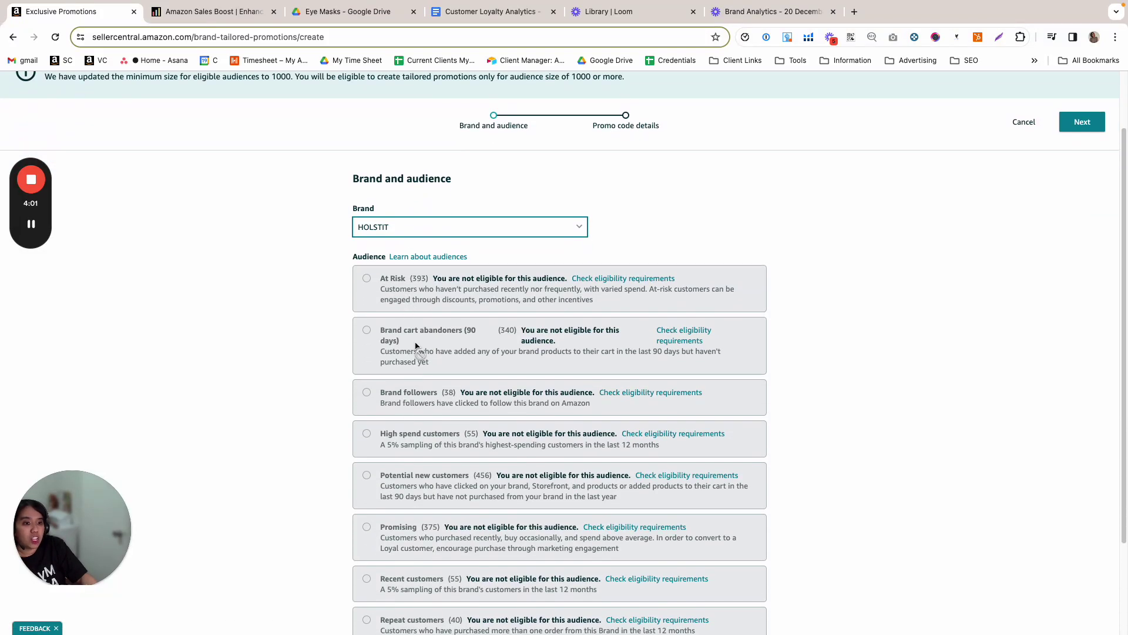
pyautogui.scroll(-1, 489, 411)
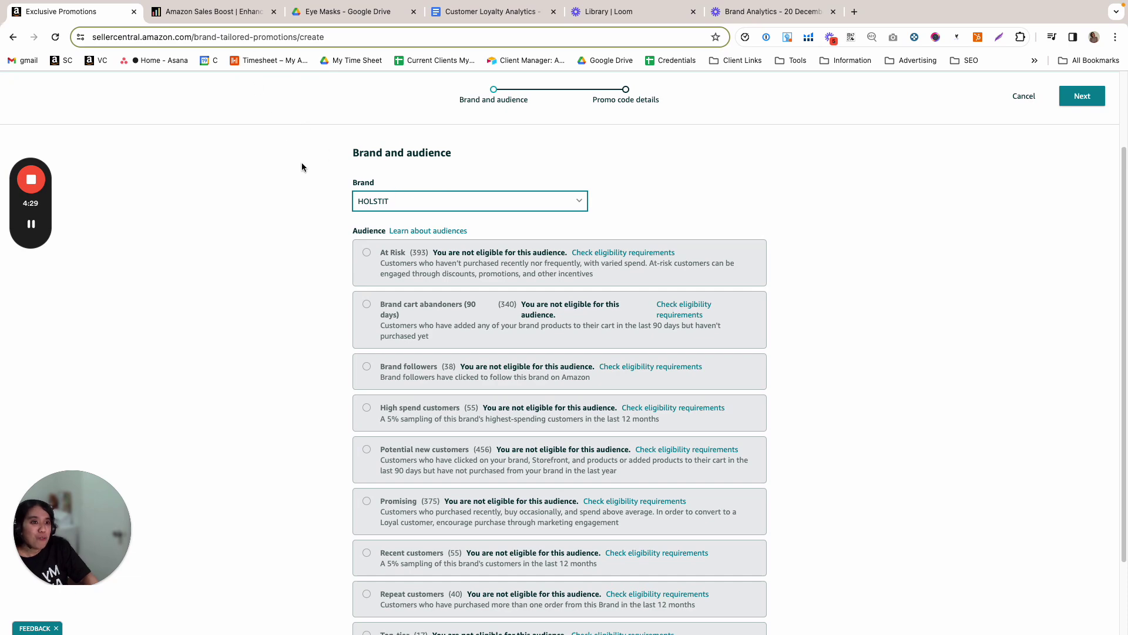
pyautogui.click(211, 11)
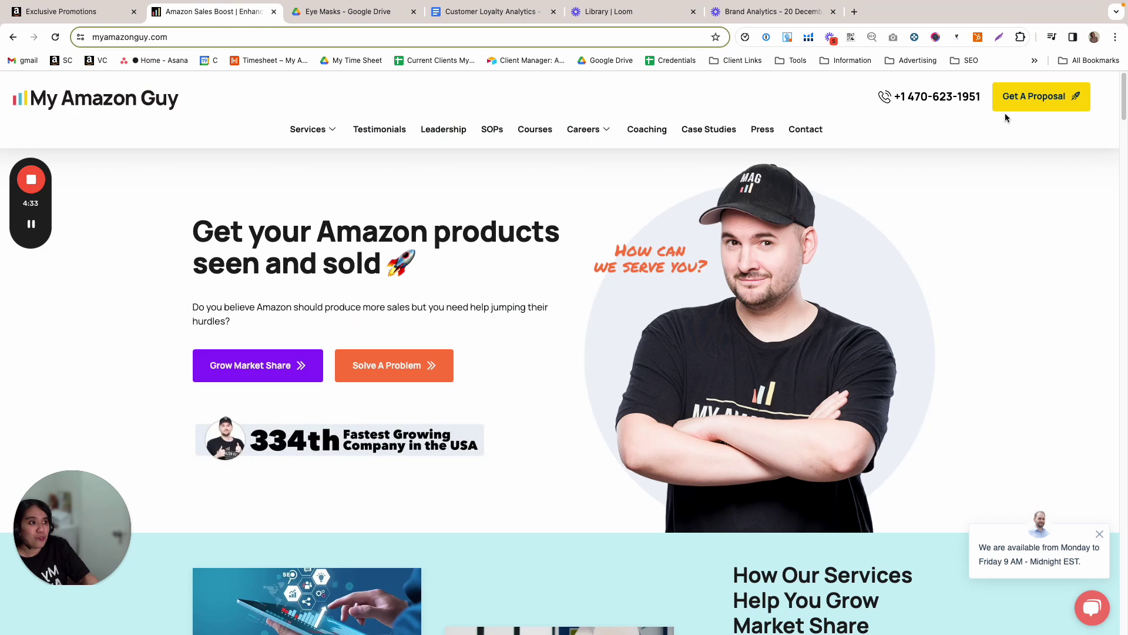